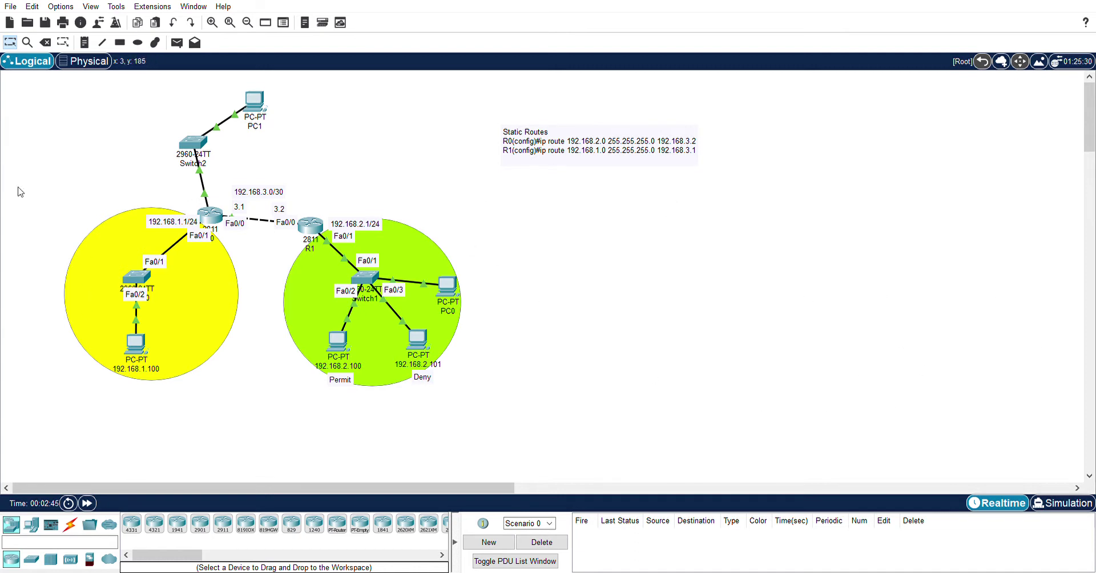
Box-select the routers, switches, PCs and zones to check them, then clear the selection
left_click_drag(3, 177, 427, 435)
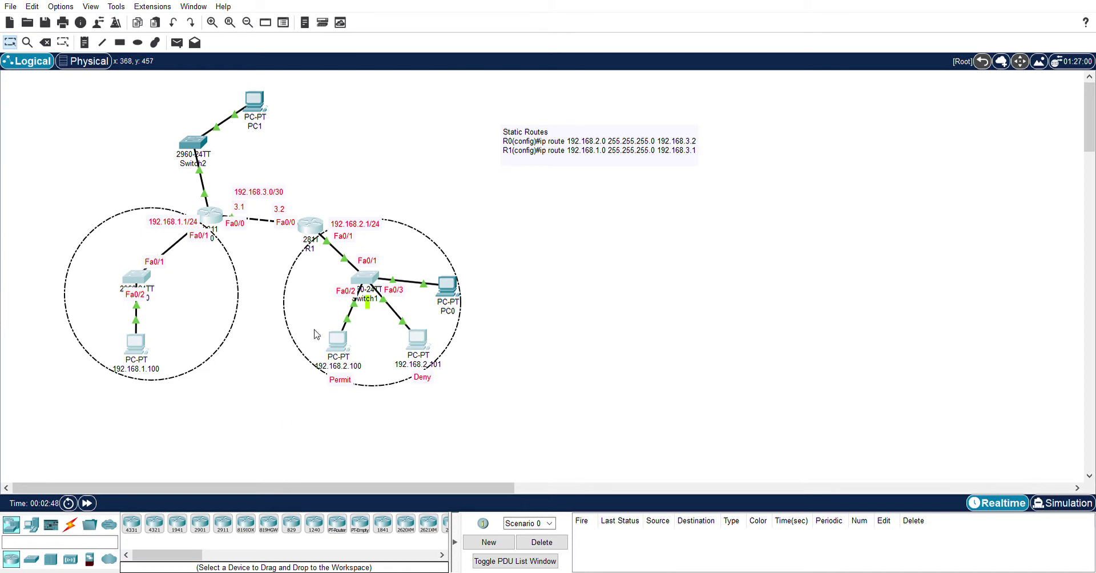
left_click(689, 316)
left_click_drag(119, 87, 406, 154)
left_click_drag(483, 308, 482, 308)
left_click(593, 288)
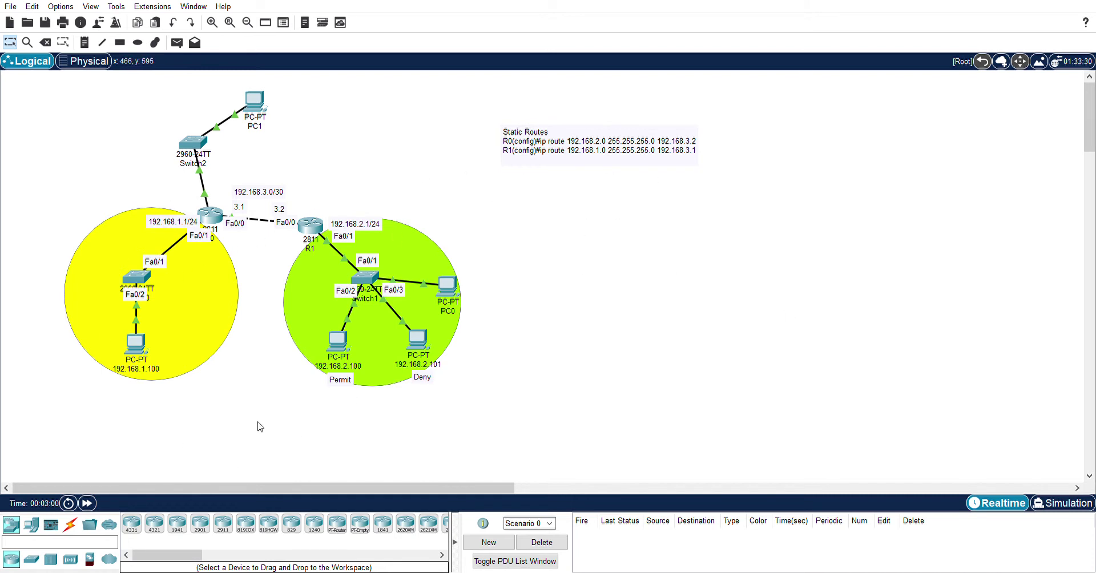
Delete the 192.168.1.1/24 label beside R0, then undo and redo to restore it
left_click(156, 224)
key("Delete")
key("ctrl+z")
key("ctrl+z")
key("ctrl+z")
key("ctrl+z")
key("ctrl+y")
Nudge the 192.168.1.100 PC and yellow-zone switch up, and R0 down-right
left_click_drag(142, 346, 143, 345)
left_click_drag(141, 286, 143, 282)
left_click_drag(210, 216, 218, 216)
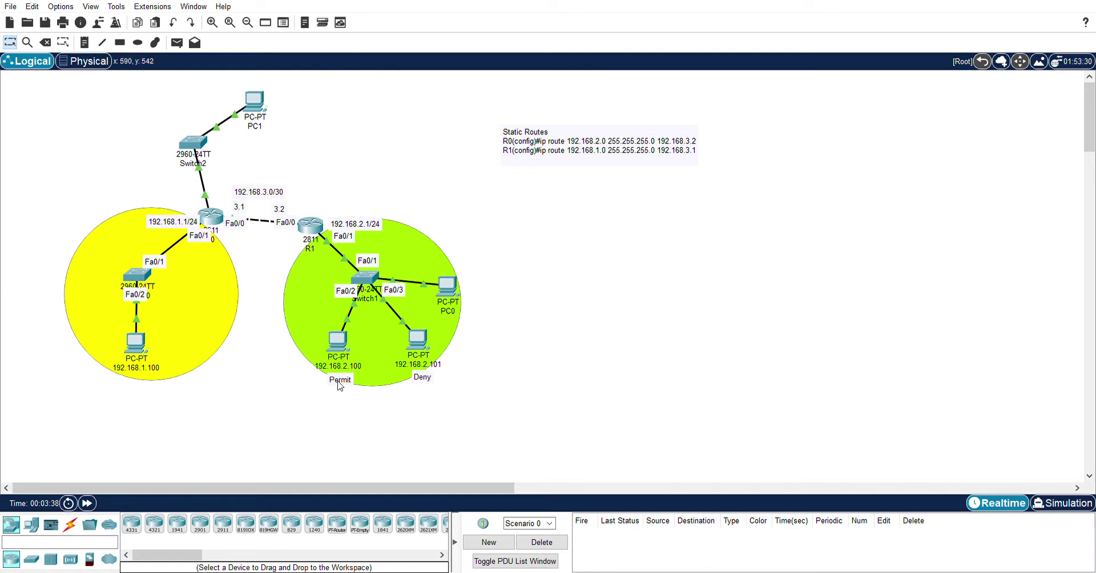
Shift the Permit label left, the 192.168.2.101 PC right and the 192.168.2.100 PC up-right
left_click_drag(340, 387, 334, 389)
left_click_drag(418, 350, 426, 349)
left_click_drag(339, 354, 342, 350)
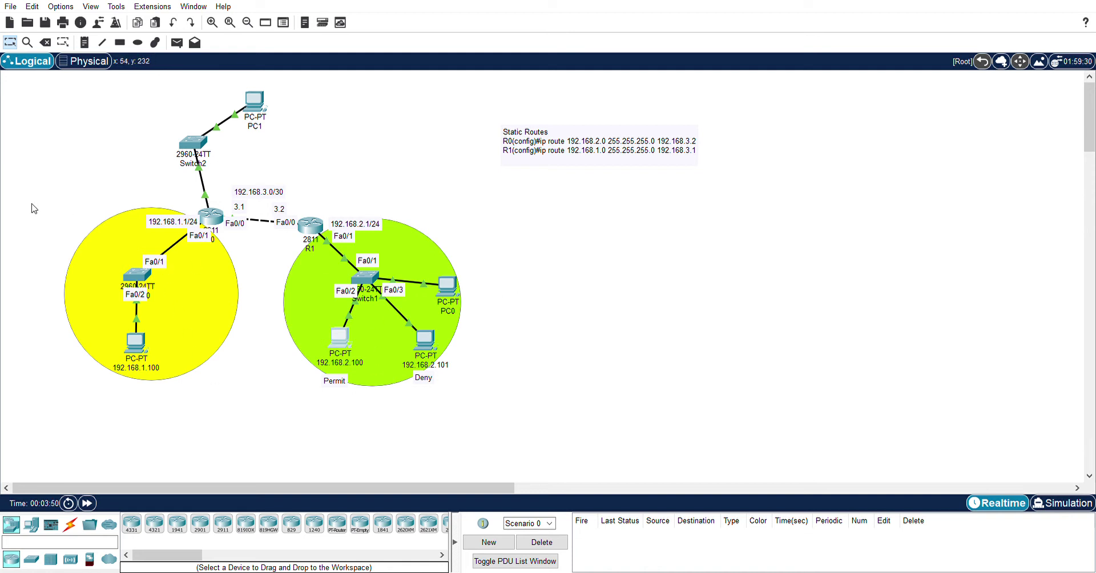
left_click_drag(31, 202, 436, 417)
left_click(539, 428)
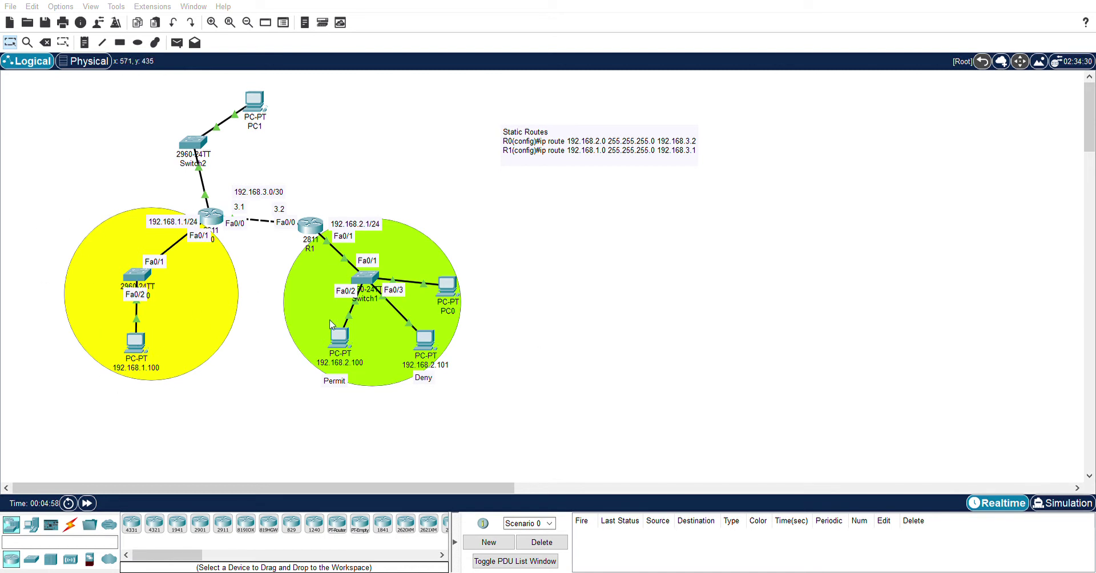
left_click(572, 151)
key("Delete")
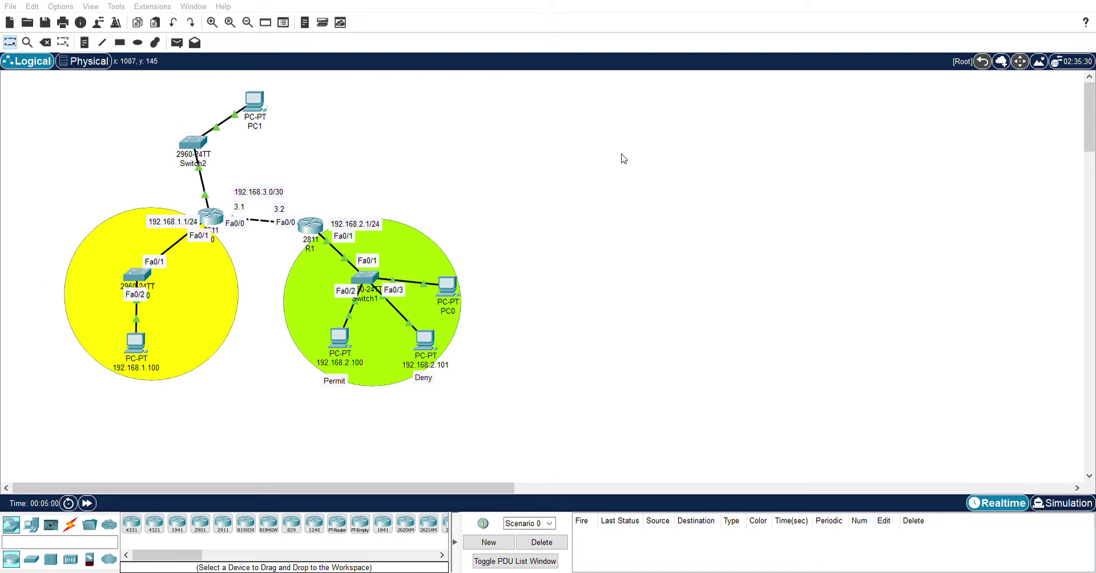
key("ctrl+z")
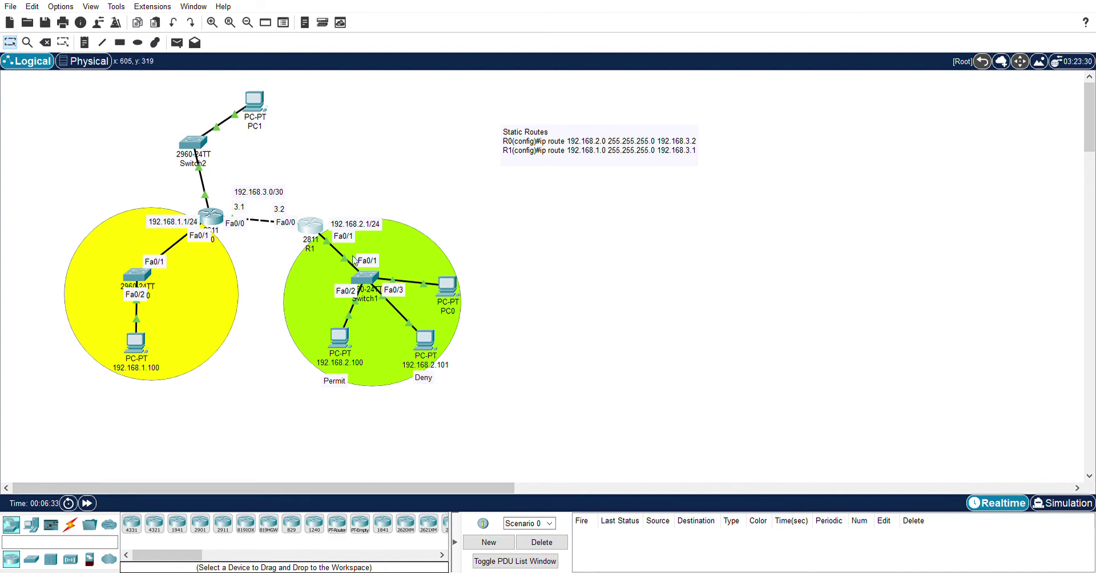
Move the green zone down-right and settle PC0 up-right beside Switch1
mouse_move(323, 376)
left_mouse_down()
mouse_move(381, 391)
mouse_move(338, 392)
mouse_move(320, 377)
left_mouse_up()
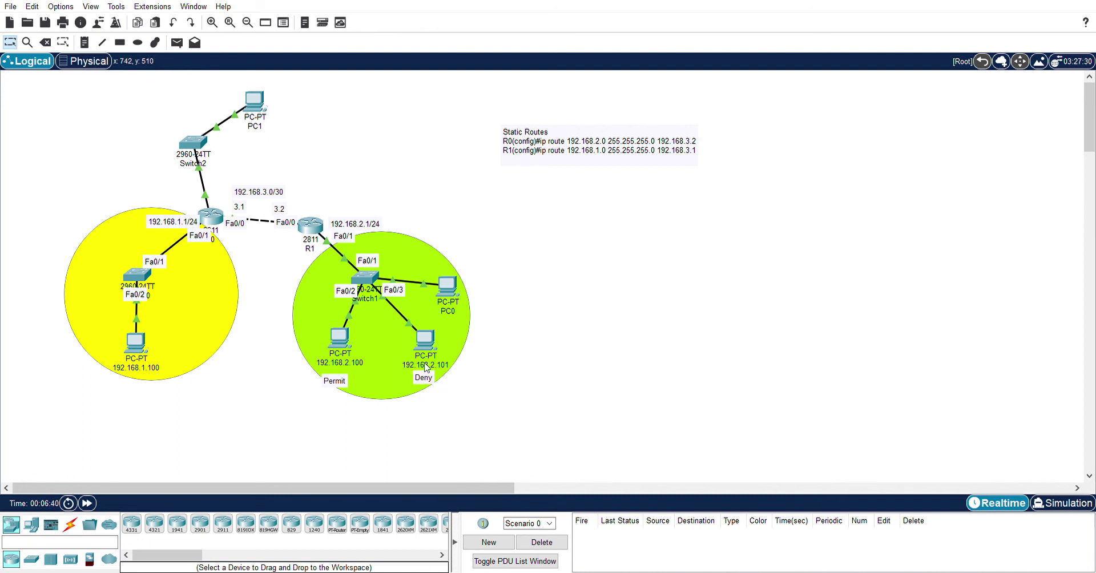
left_click_drag(269, 312, 526, 372)
mouse_move(446, 295)
left_mouse_down()
mouse_move(464, 274)
mouse_move(453, 284)
left_mouse_up()
left_click_drag(262, 351, 545, 378)
left_click(545, 378)
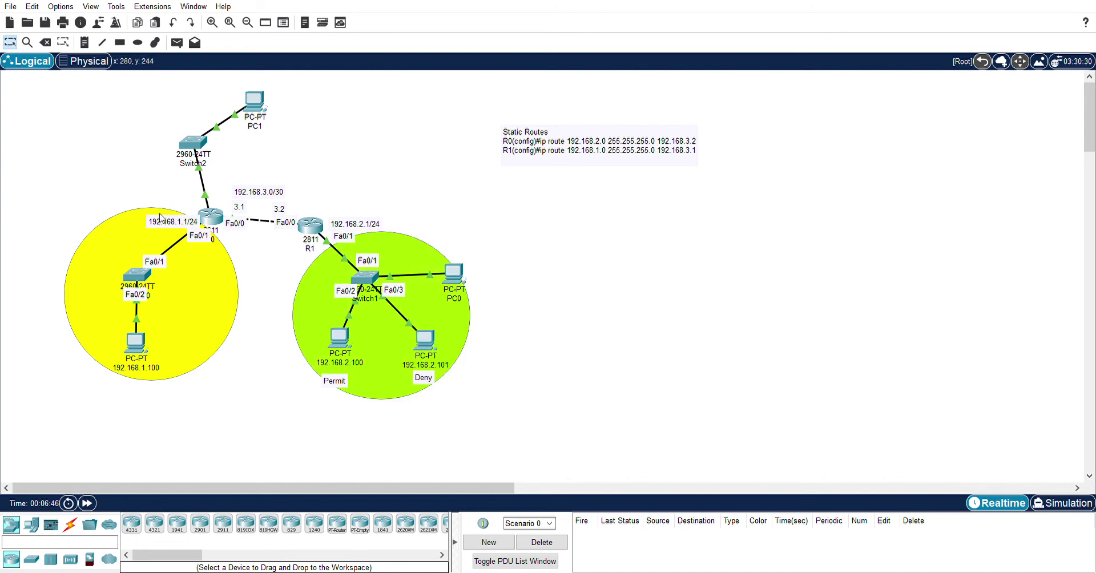
Box-select the yellow zone, green zone with PC0, and PC1 with Switch2 to check placement
left_click_drag(36, 241, 178, 433)
left_click(178, 434)
left_click_drag(421, 217, 485, 314)
left_click_drag(111, 74, 414, 171)
left_click_drag(23, 178, 230, 447)
left_click(231, 448)
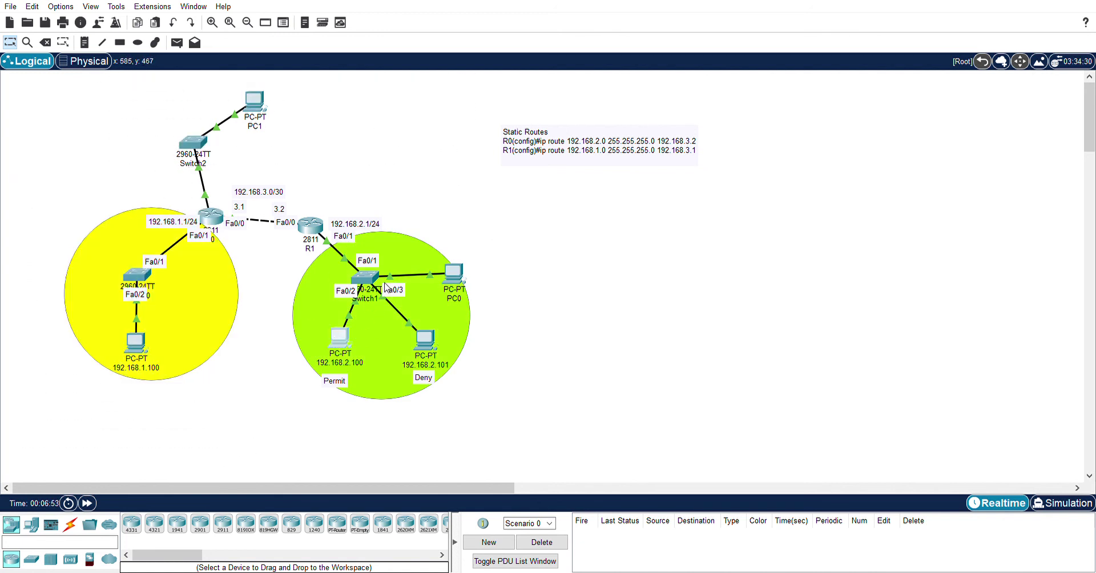